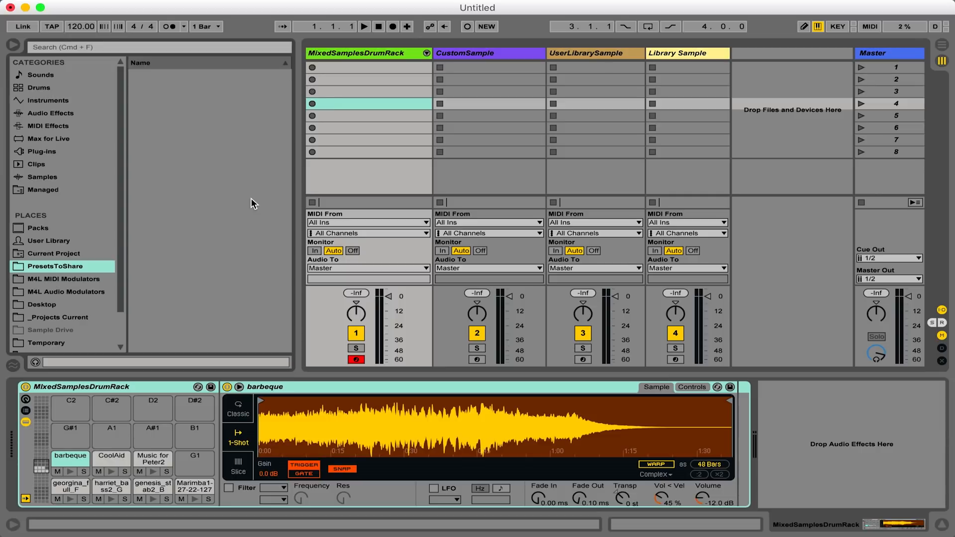
- Save the MixedSamplesDrumRack preset into the PresetsToShare folder and open its new project for management
left_click_drag(176, 386, 193, 302)
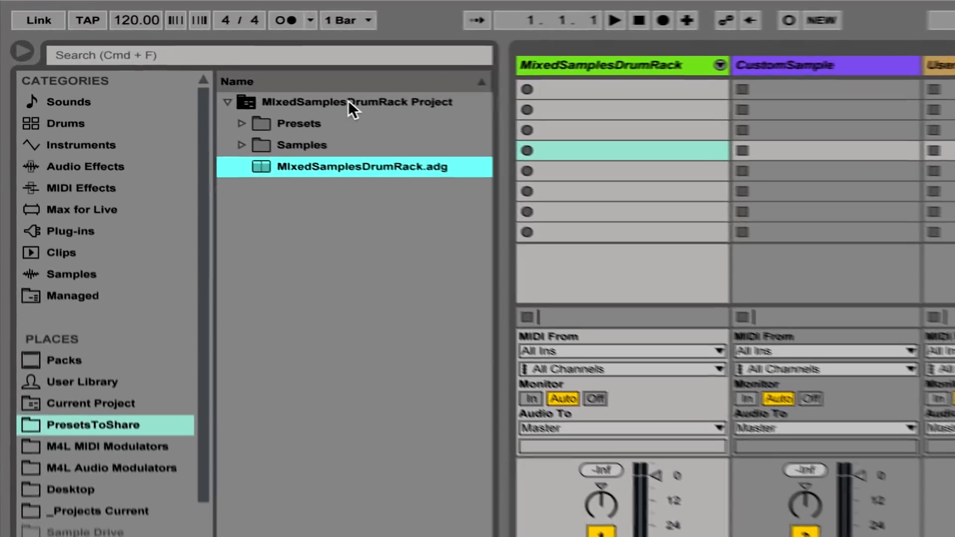
right_click(207, 74)
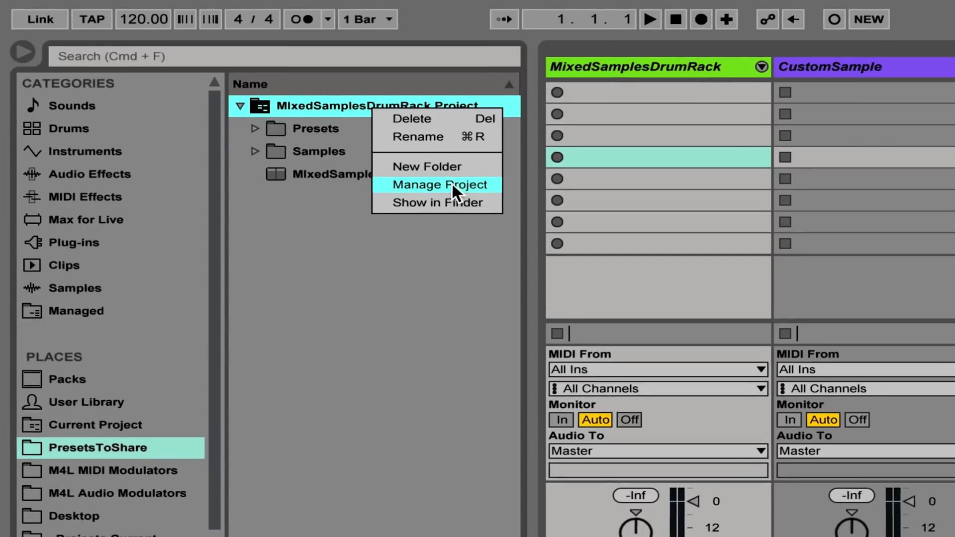
left_click(452, 183)
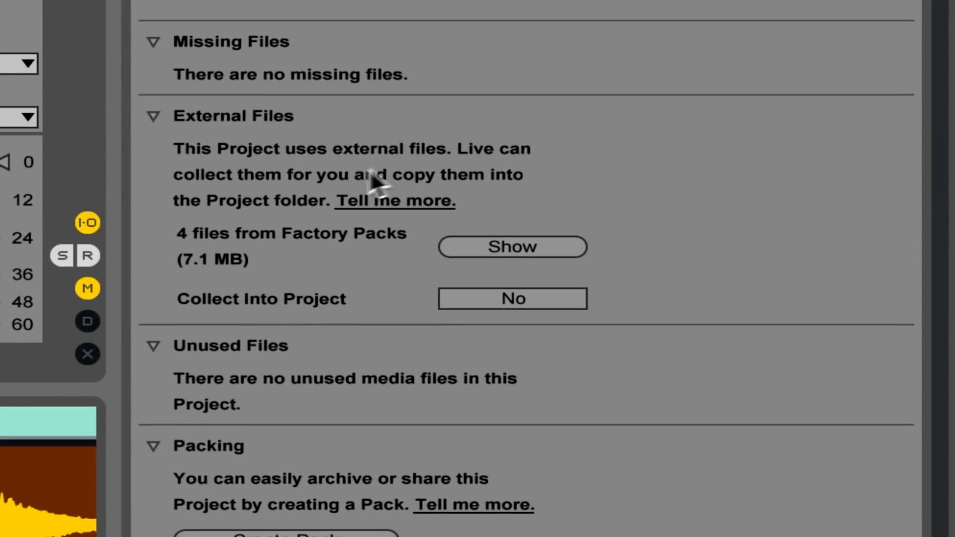
- Collect the external Factory Pack files into the MIxedSamplesDrumRack Project and save the changes
left_click(482, 297)
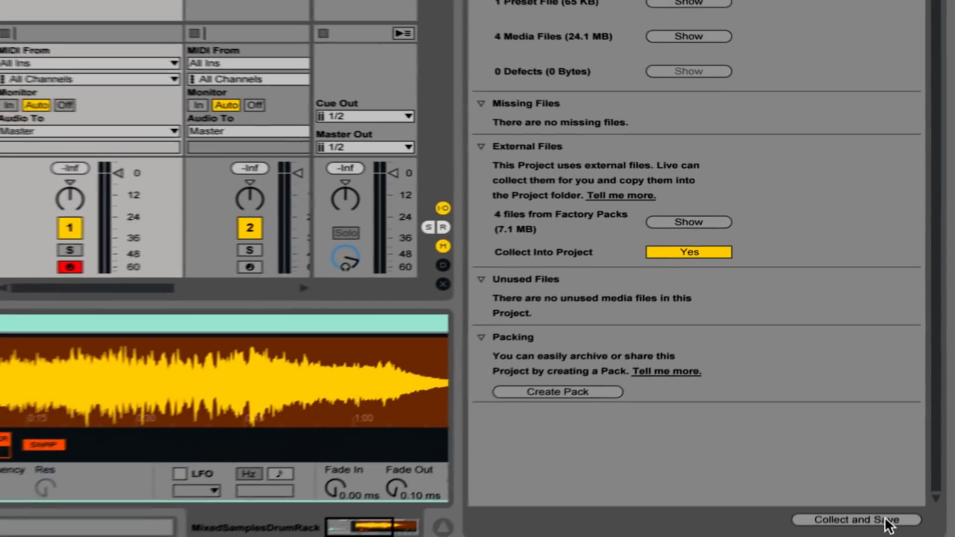
left_click(887, 512)
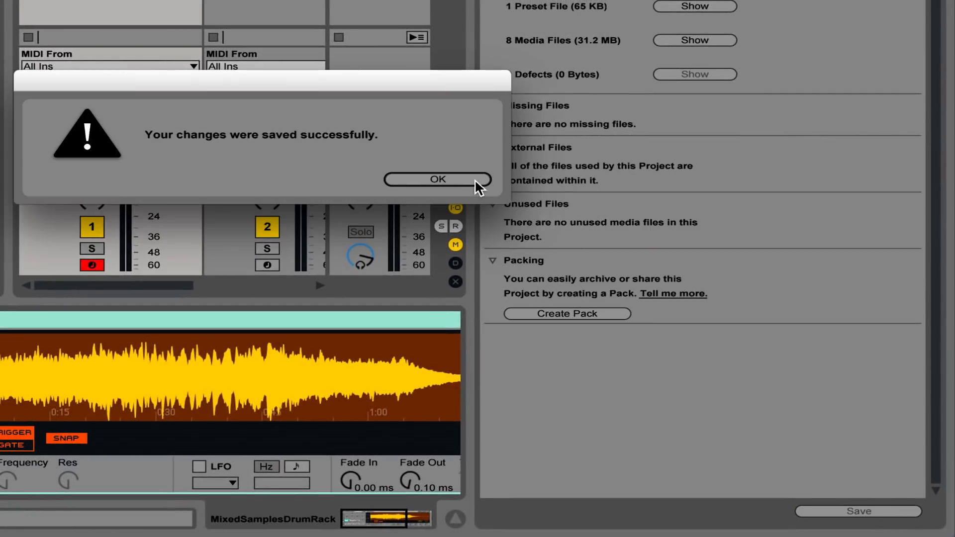
left_click(479, 186)
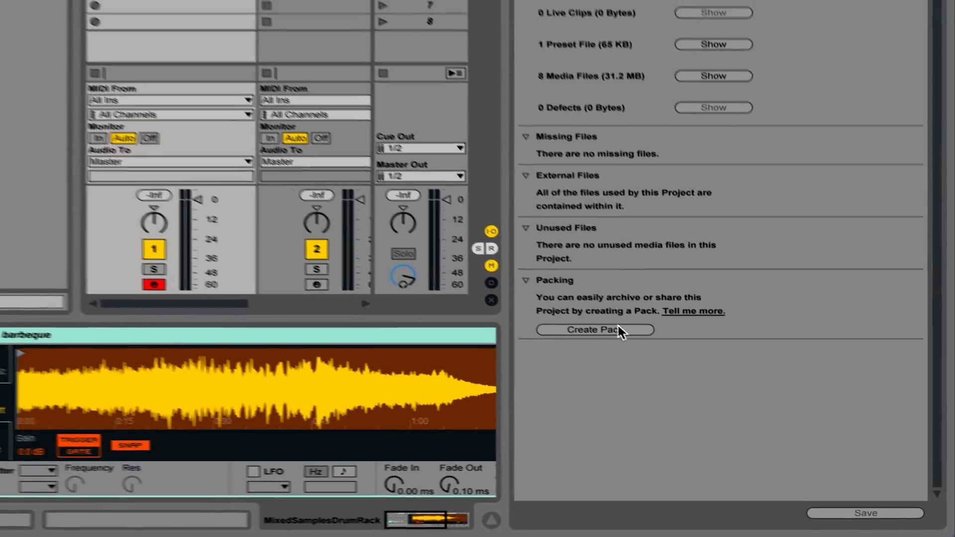
- Create a Pack named MIxedSamplesDrumRack from the project in the PresetsToShare folder
left_click(566, 313)
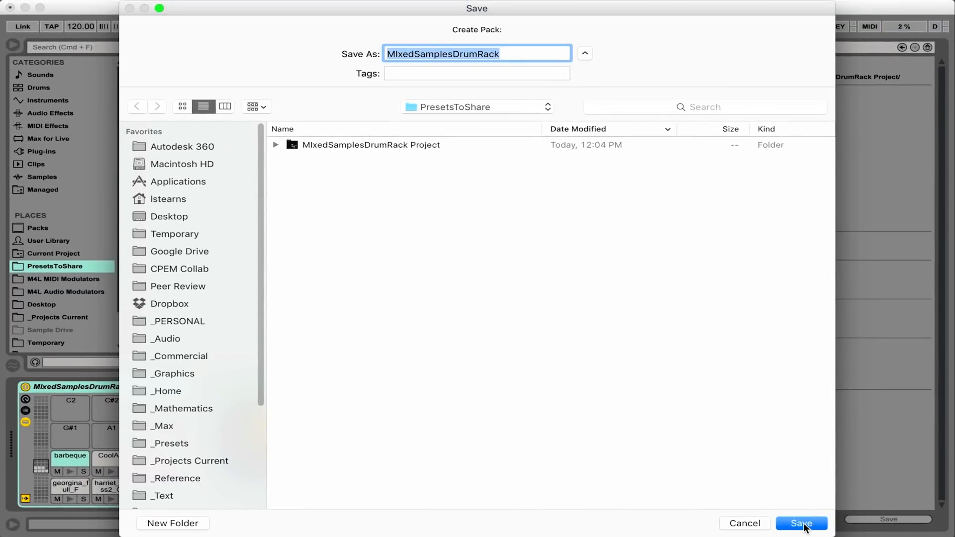
left_click(801, 523)
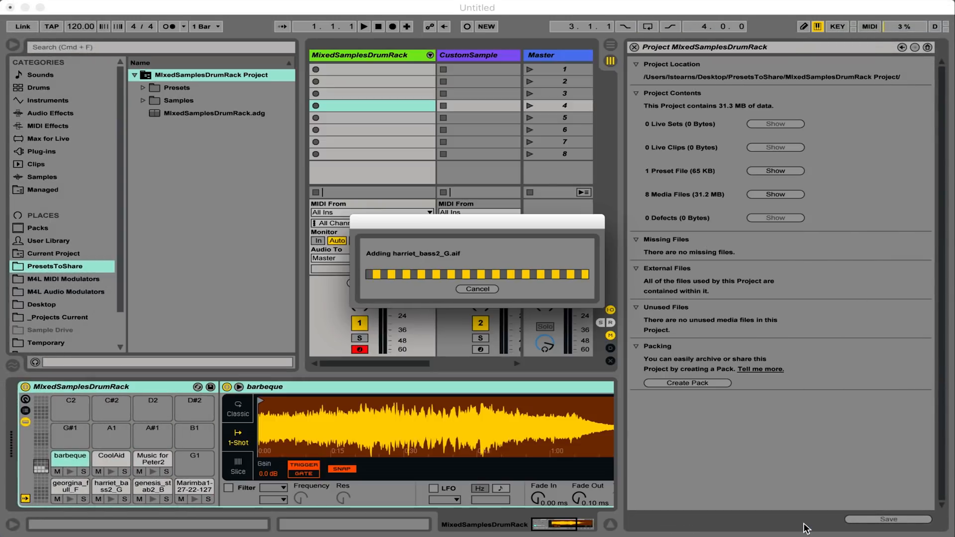
left_click(627, 293)
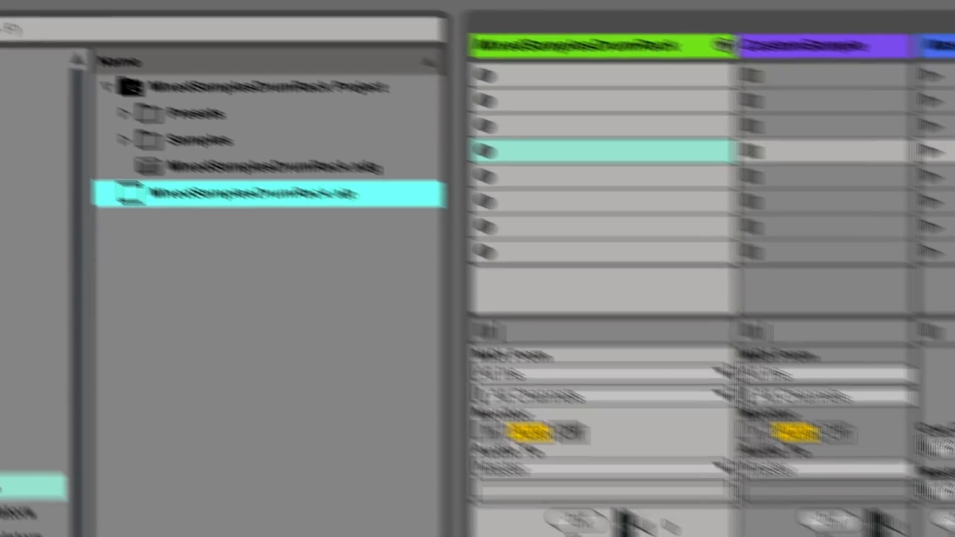
- Review the Collect Files on Export option in the Library preferences
key("super+comma")
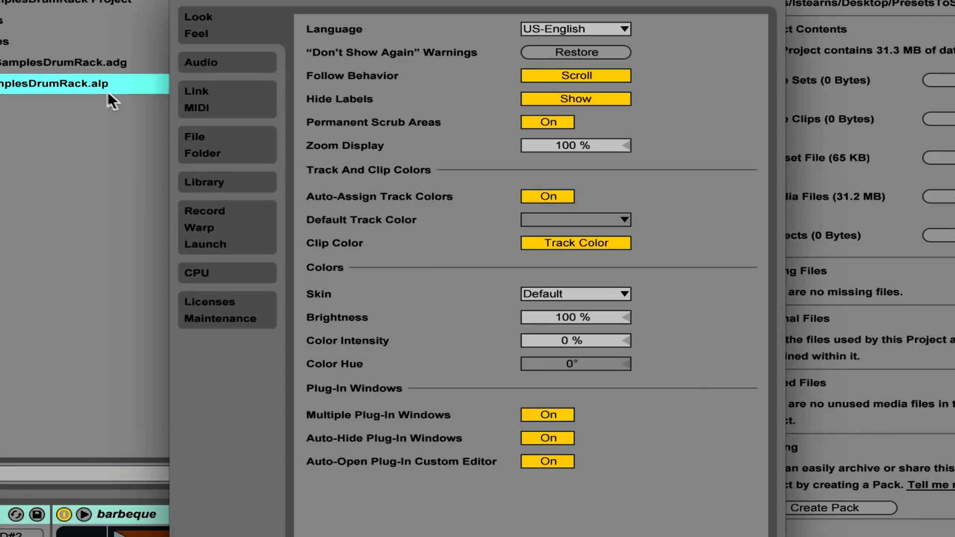
left_click(220, 182)
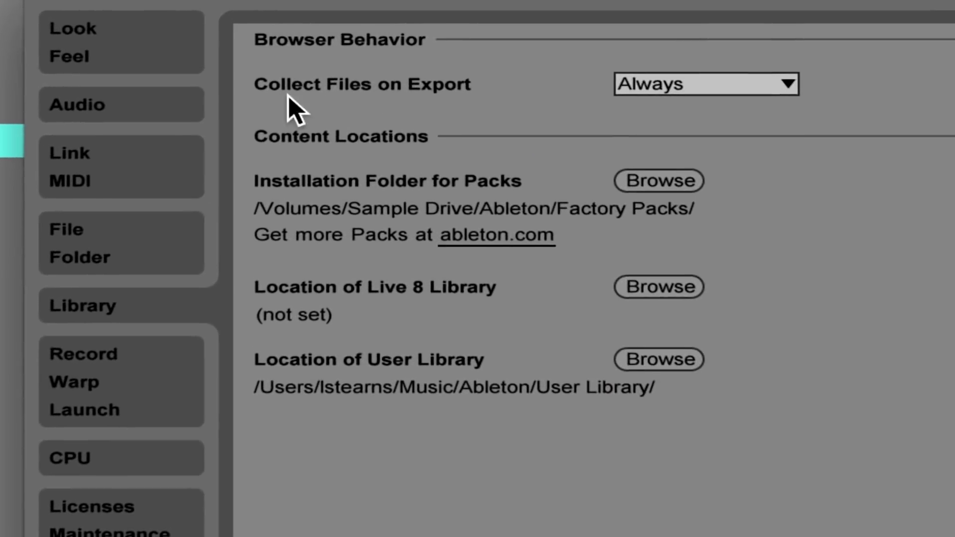
left_click(674, 77)
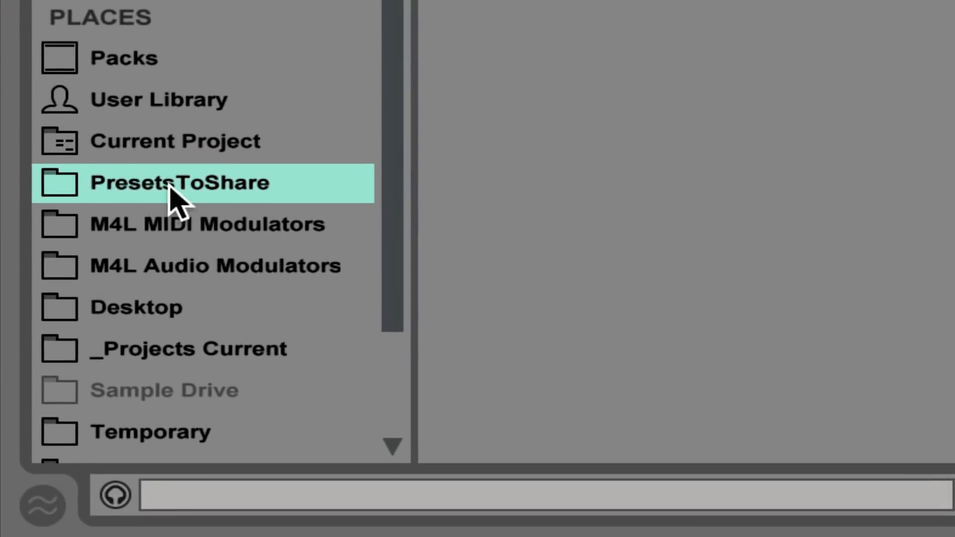
- Save the Custom Sample preset into the PresetsToShare folder and inspect the imported AAkshun.aif in its project
left_click(240, 150)
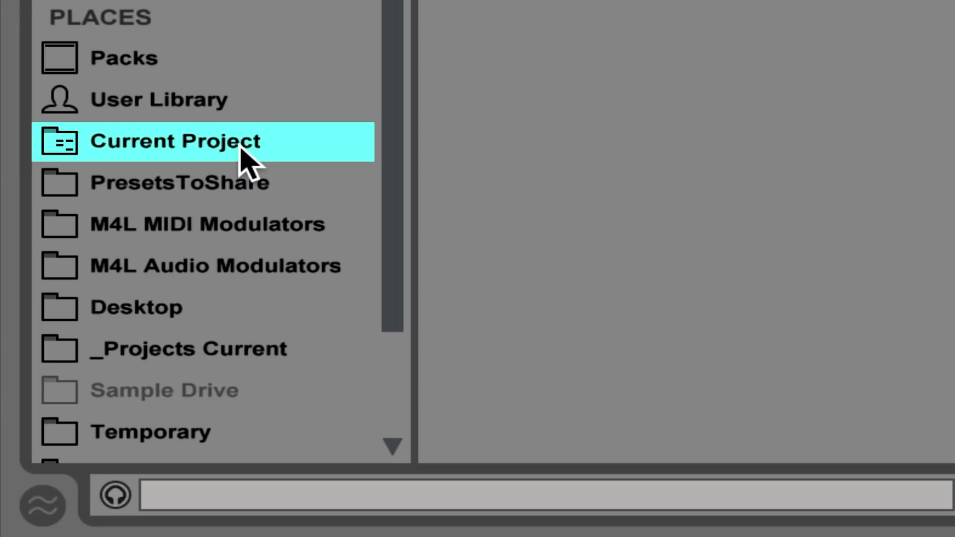
left_click(248, 185)
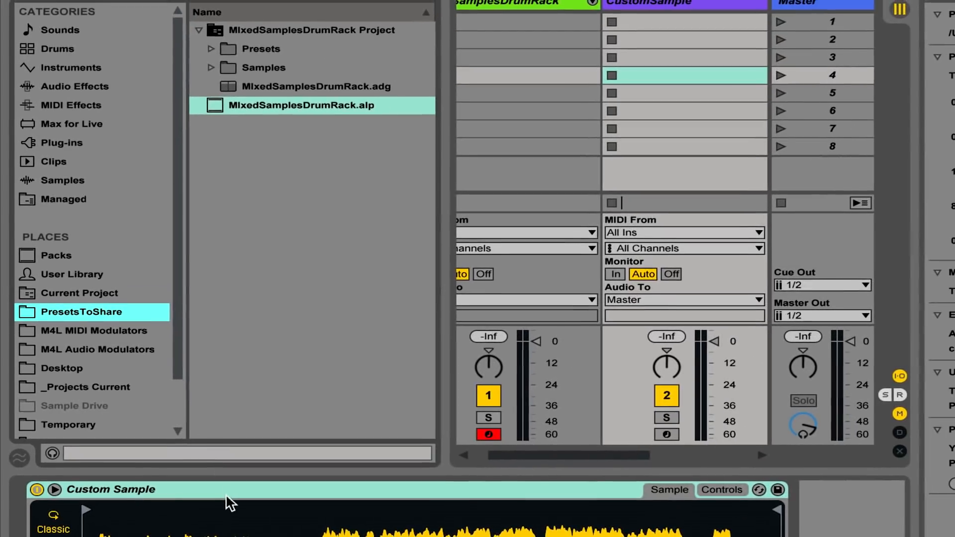
left_click_drag(223, 489, 294, 371)
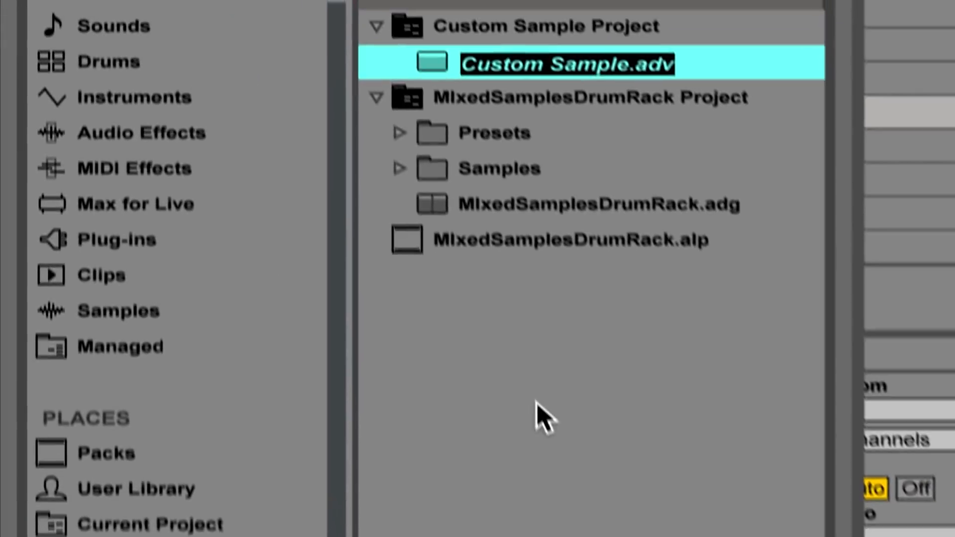
key("Return")
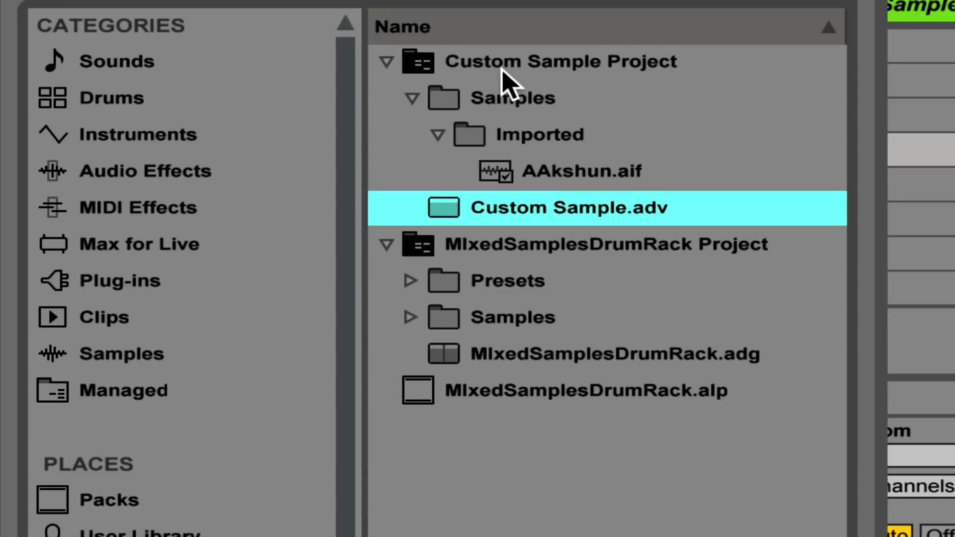
left_click(502, 98)
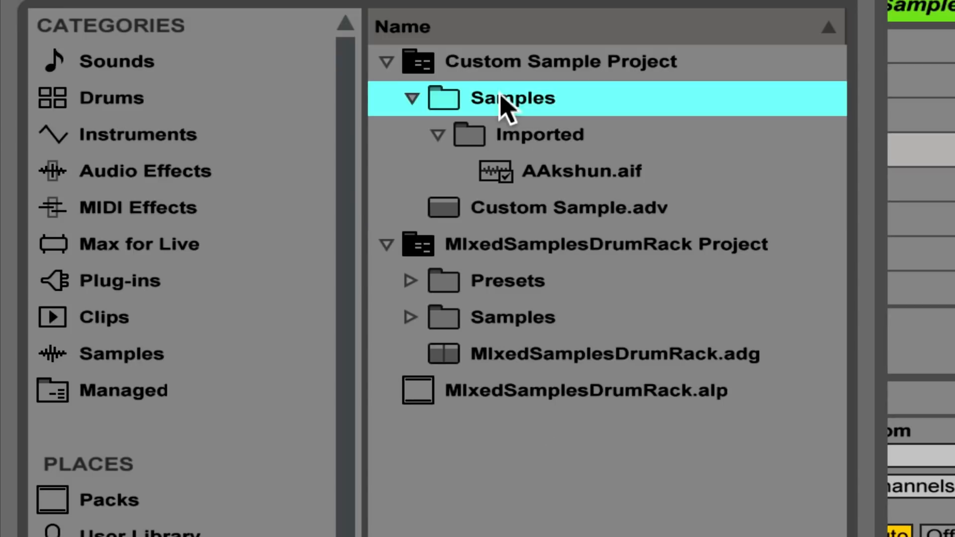
left_click(560, 140)
left_click(595, 179)
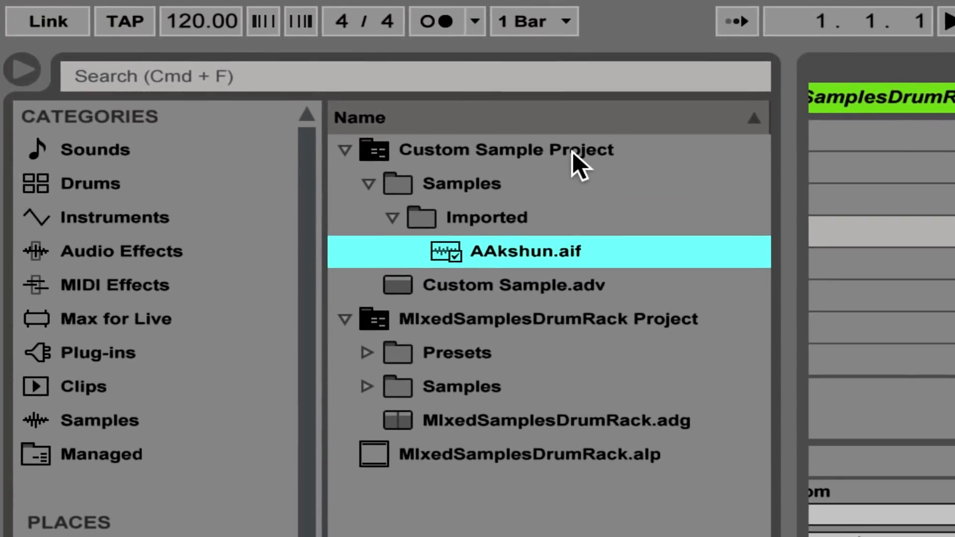
- Check the Custom Sample Project's external files and create a Pack named Custom Sample in the PresetsToShare folder
right_click(571, 151)
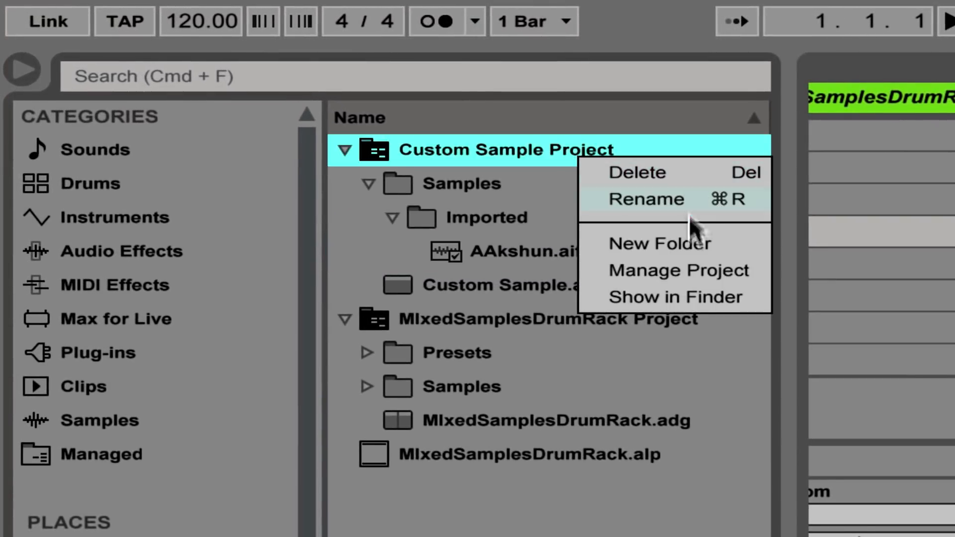
left_click(699, 273)
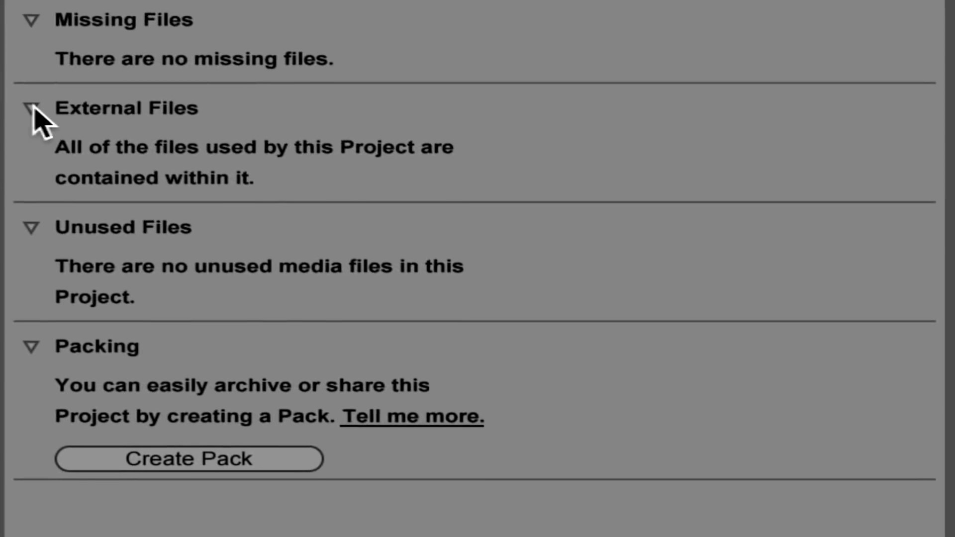
left_click(33, 109)
left_click(30, 110)
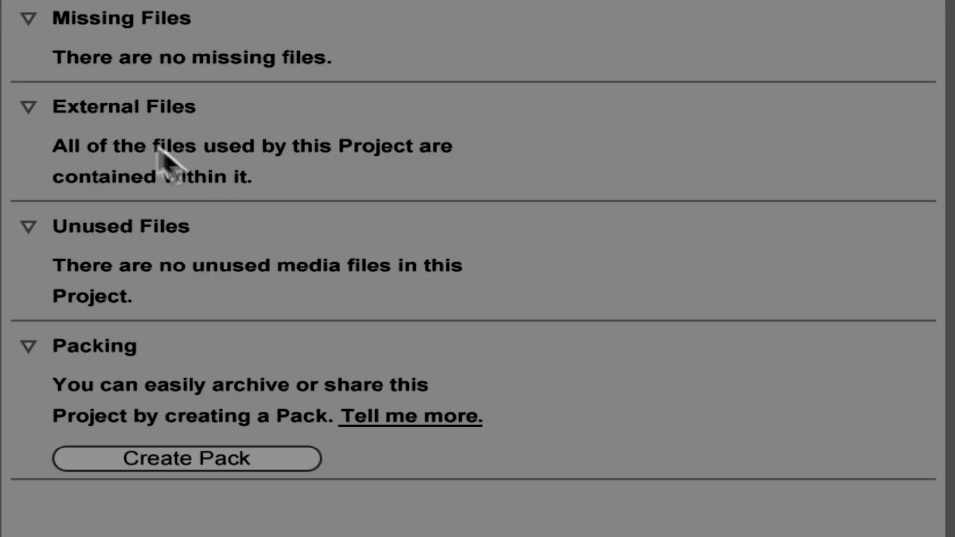
left_click(239, 462)
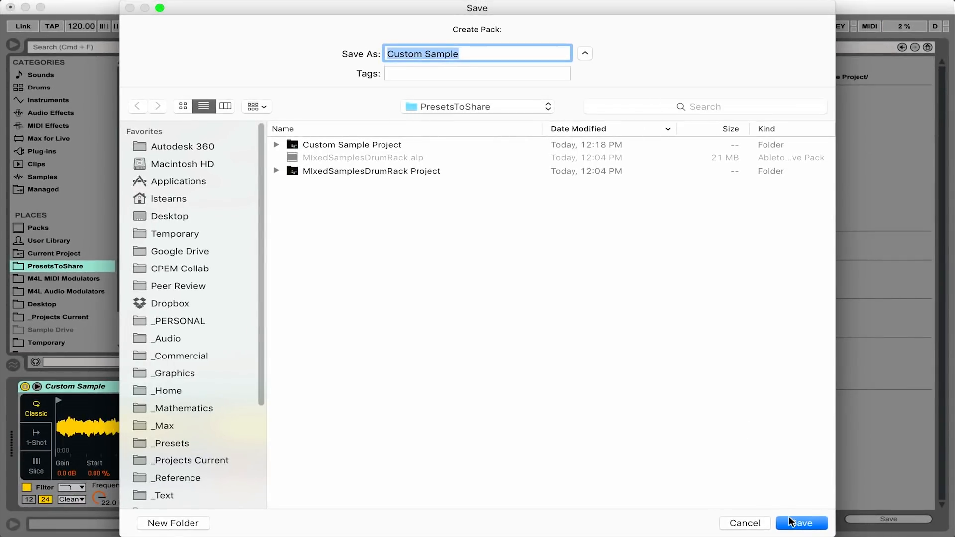
left_click(790, 522)
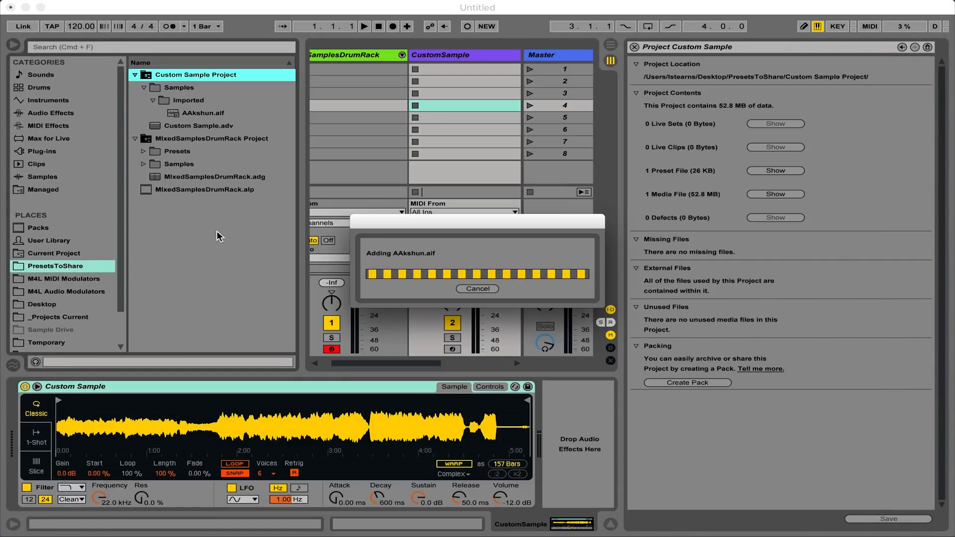
key("Return")
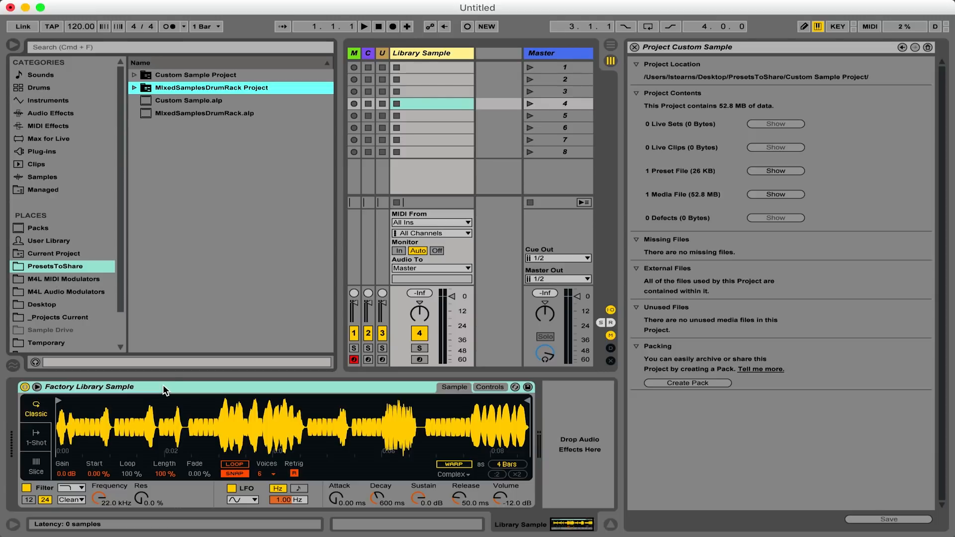
- Save the Factory Library Sample preset into the PresetsToShare folder and select its new project
left_click_drag(163, 384, 202, 293)
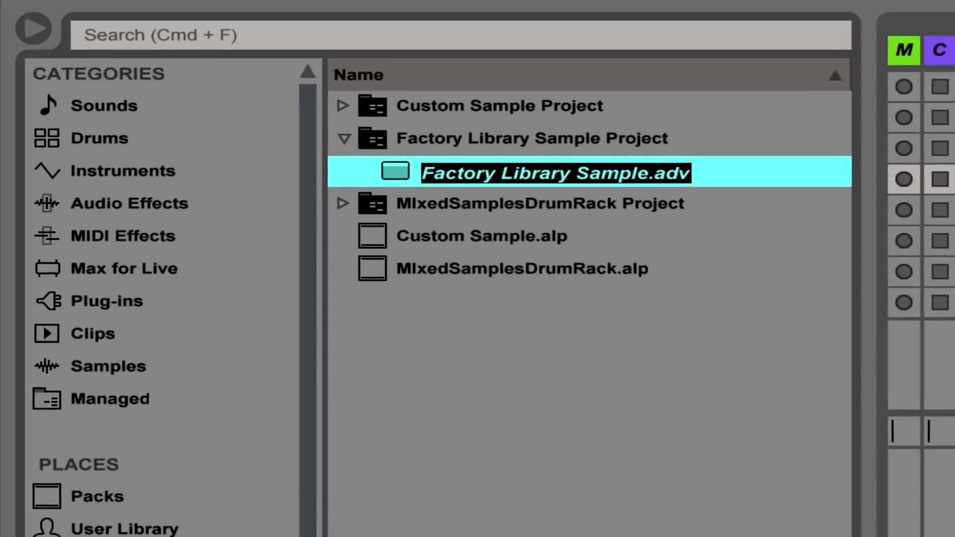
key("Return")
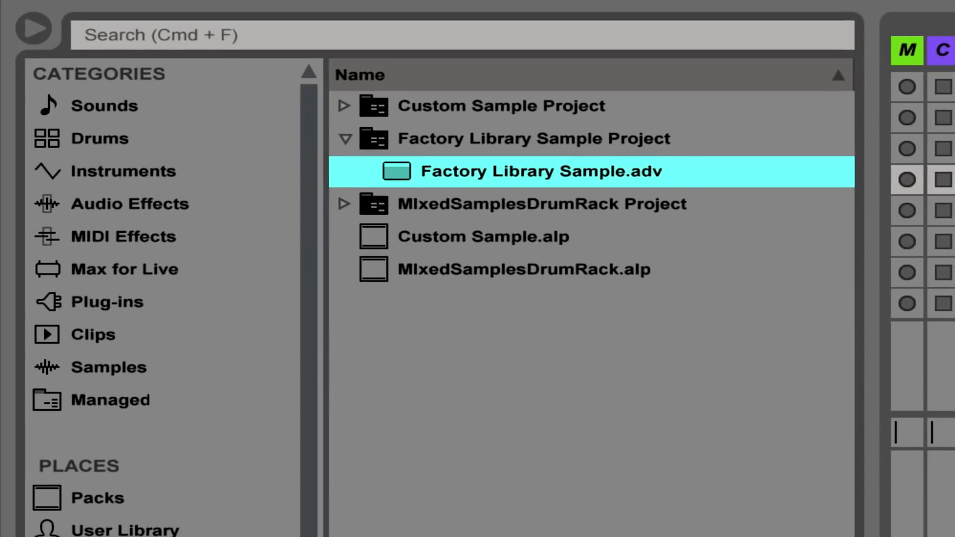
left_click(598, 139)
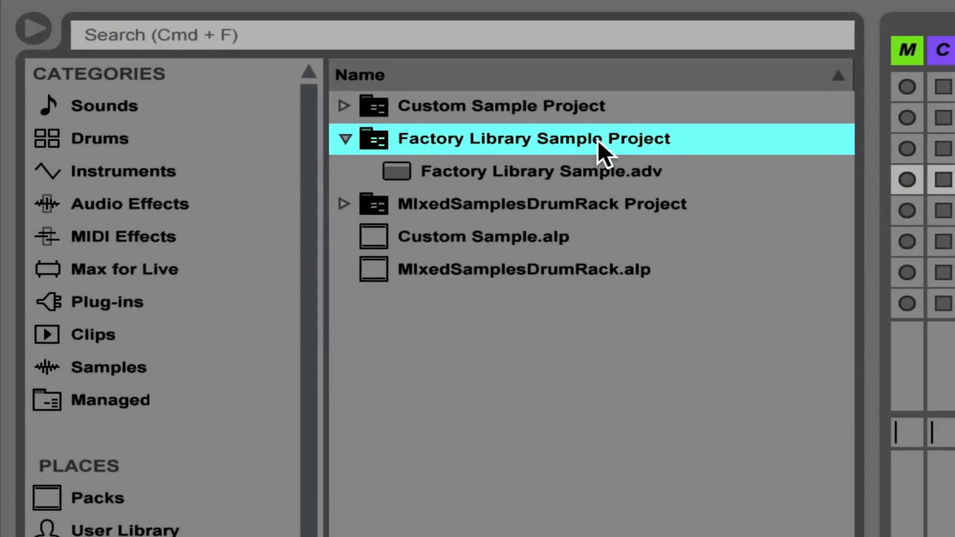
- Collect the external Factory Pack file into the Factory Library Sample Project, save, and inspect its Imported samples folder
right_click(479, 142)
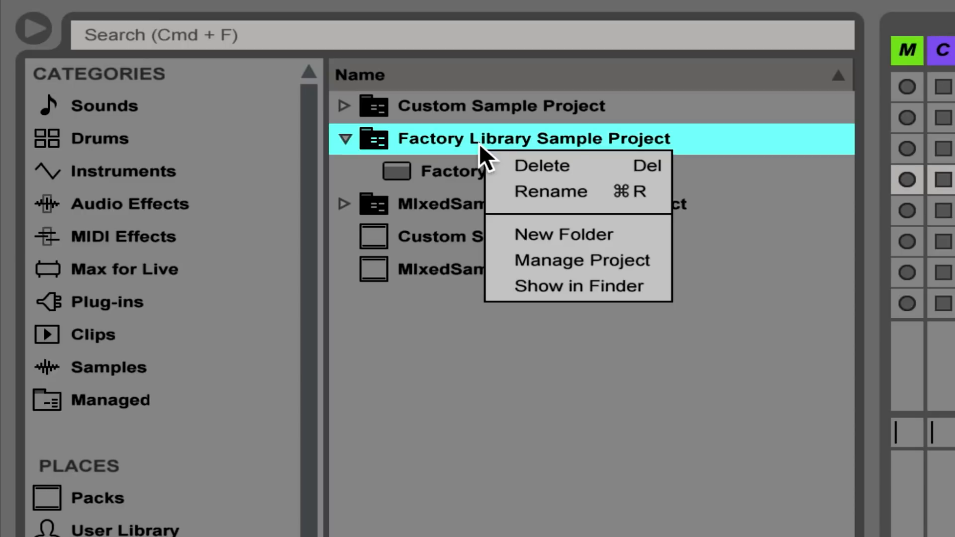
left_click(616, 249)
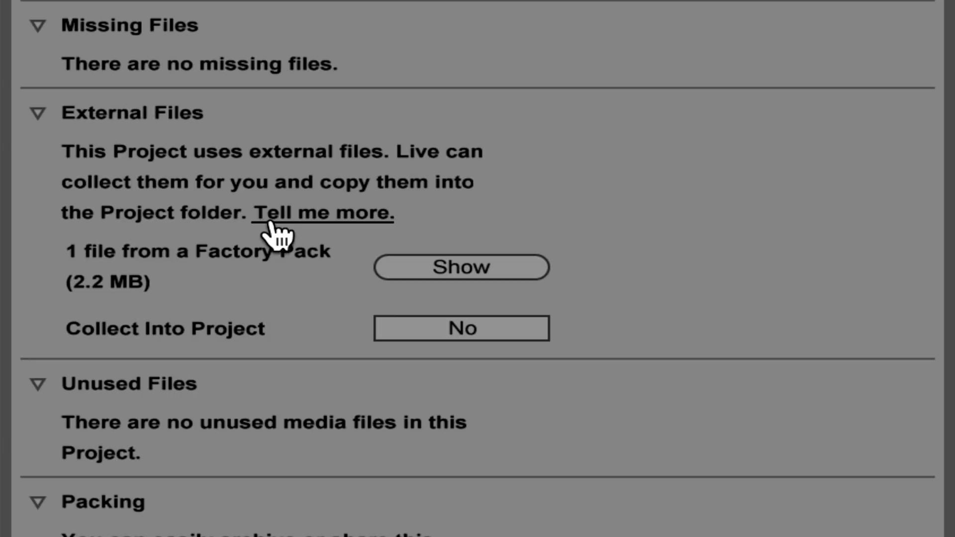
left_click(429, 335)
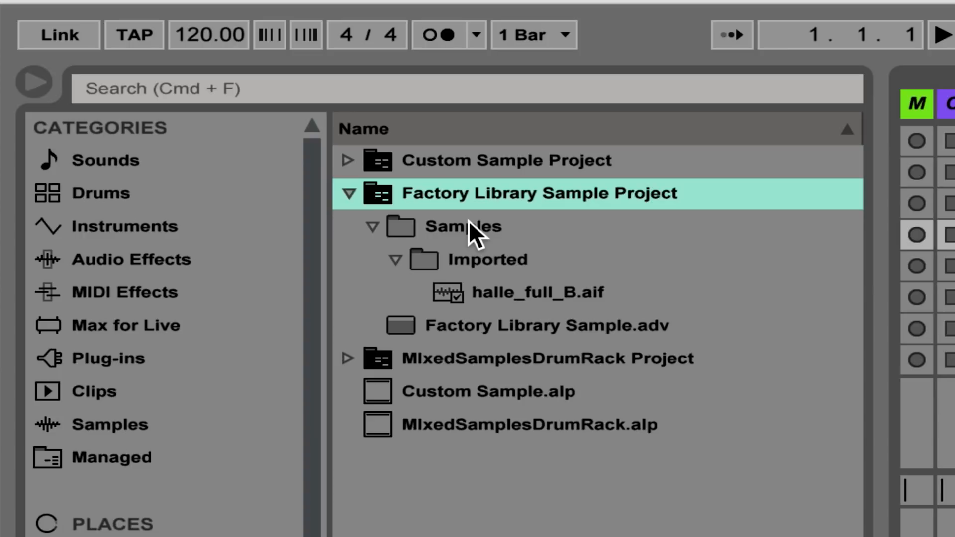
left_click(468, 264)
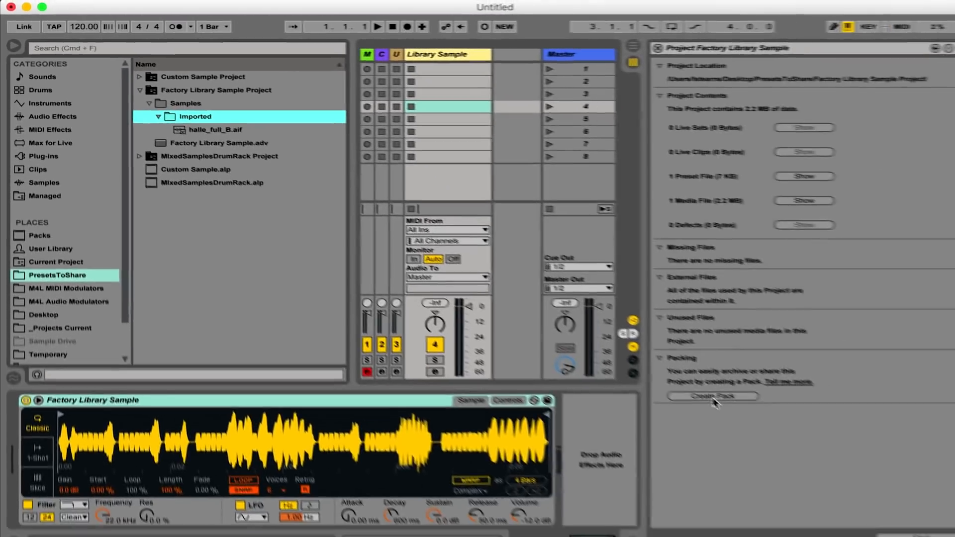
- Create a Pack named Factory Library Sample in the PresetsToShare folder and select the new .alp file
left_click(713, 396)
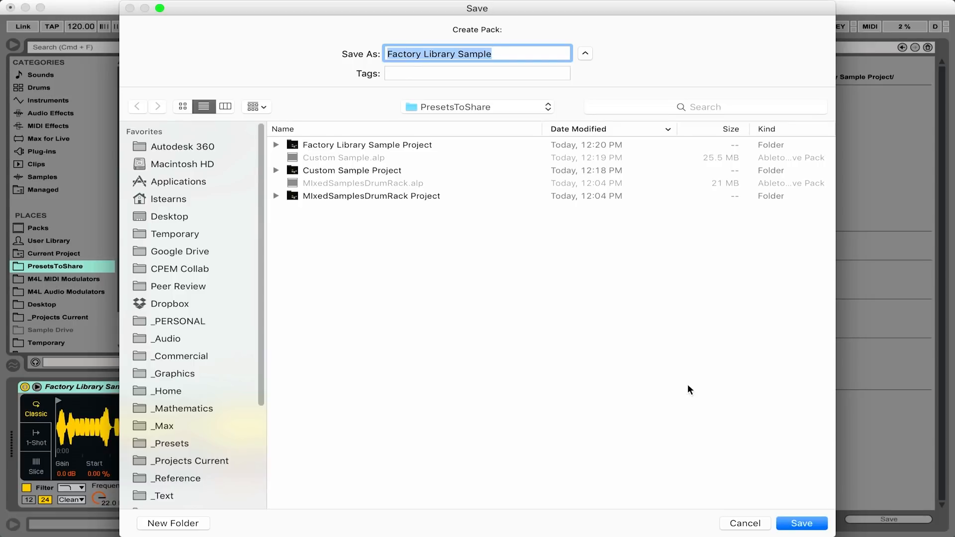
left_click(802, 521)
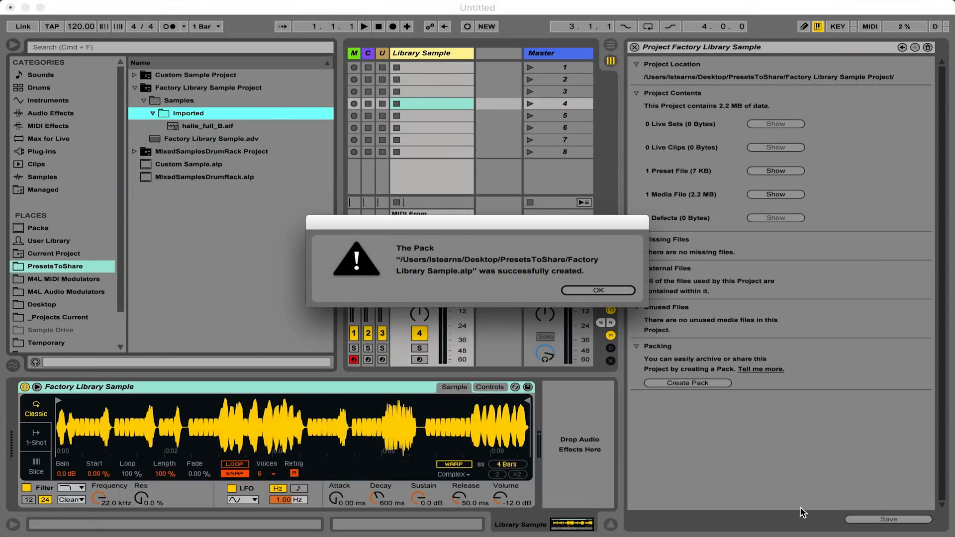
left_click(597, 291)
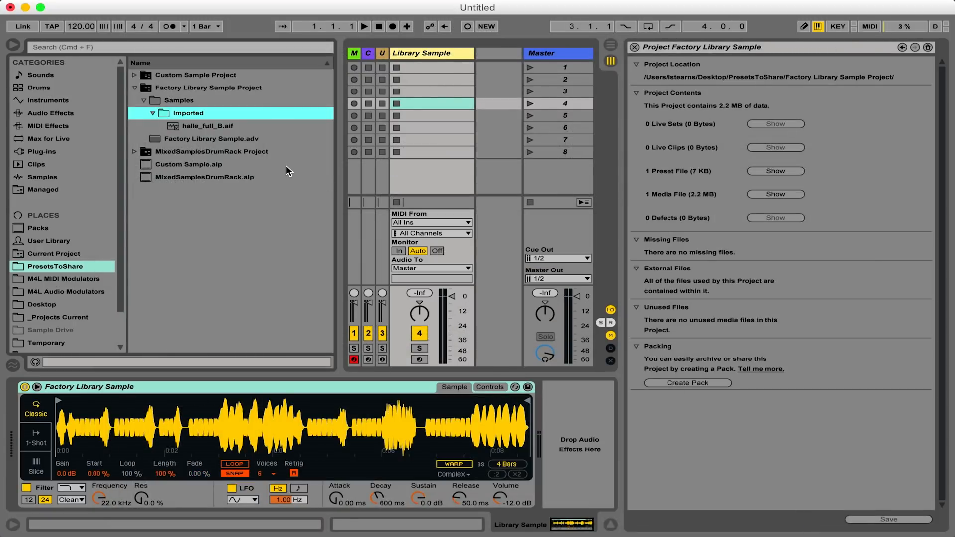
left_click(251, 176)
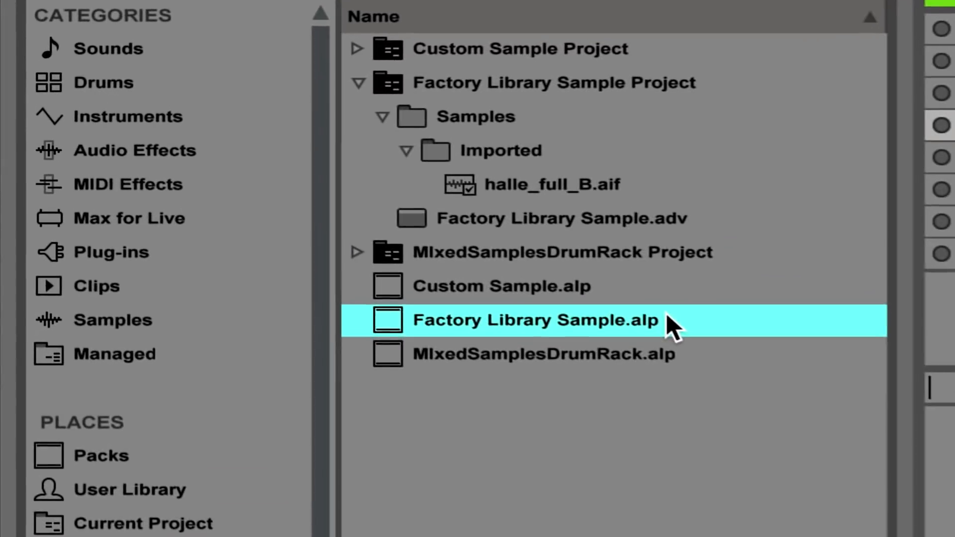